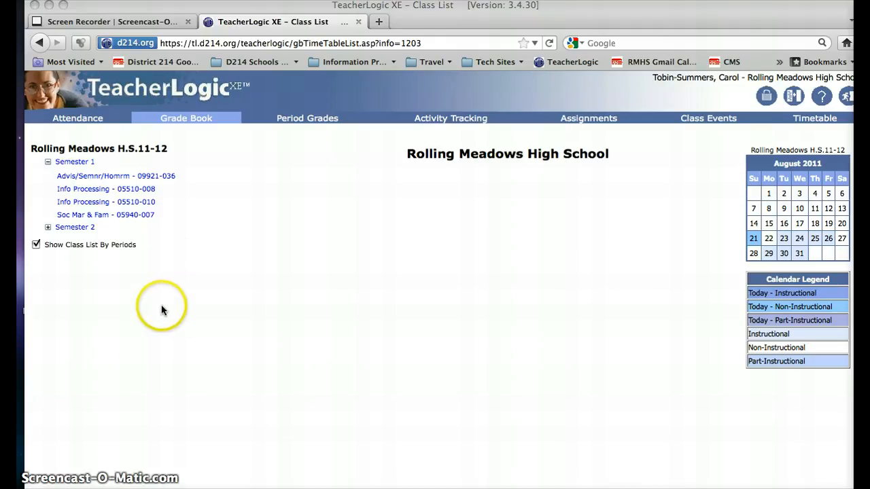
Step: Open the grade book setup for the Info Processing 05510-010 class and switch its term to Semester 1
left_click(120, 204)
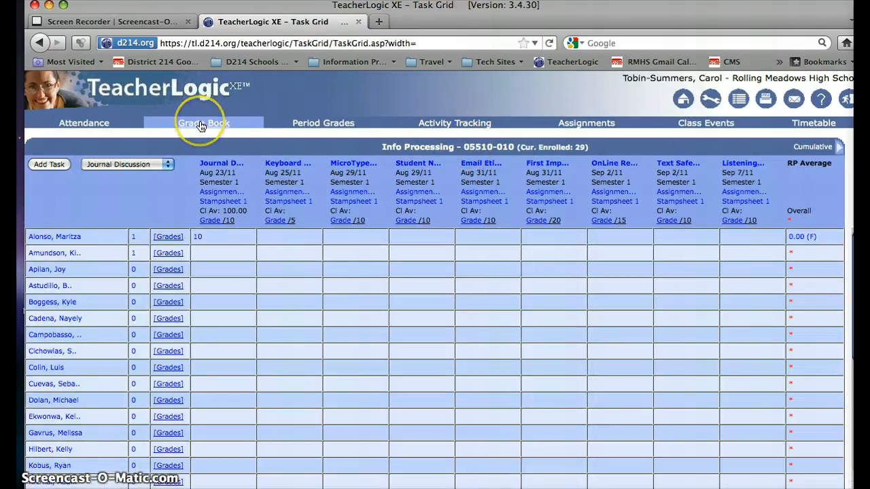
left_click(709, 101)
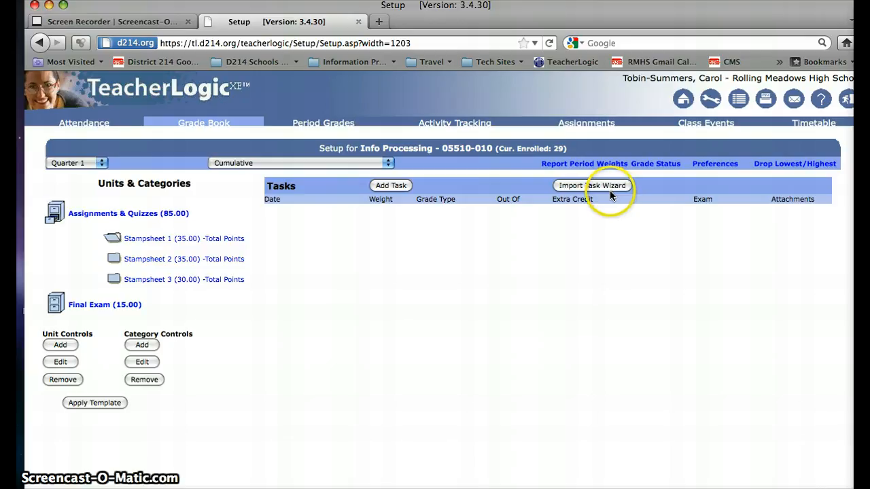
left_click(109, 309)
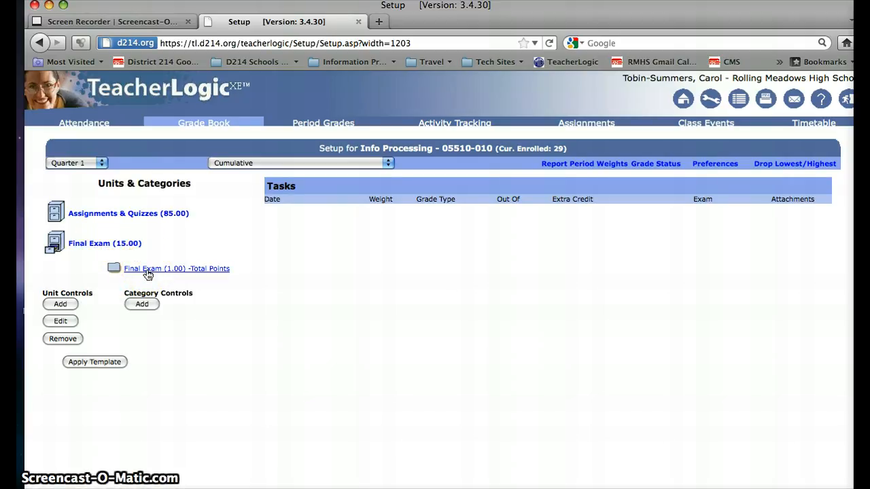
left_click(86, 164)
left_click(86, 185)
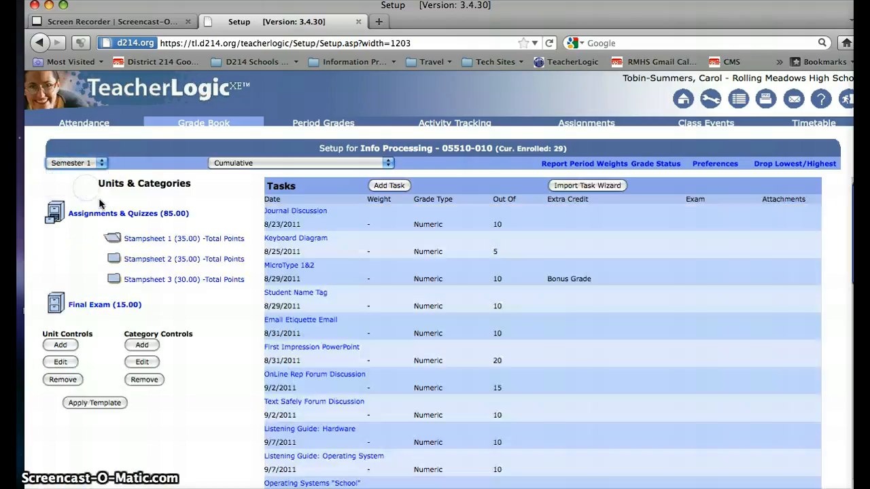
Step: Start a new task in the Final Exam category of the Final Exam unit
left_click(102, 309)
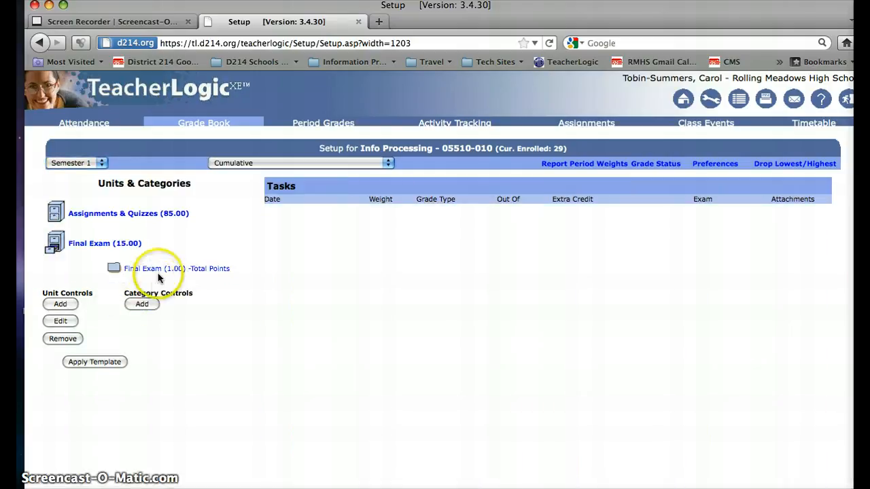
left_click(169, 270)
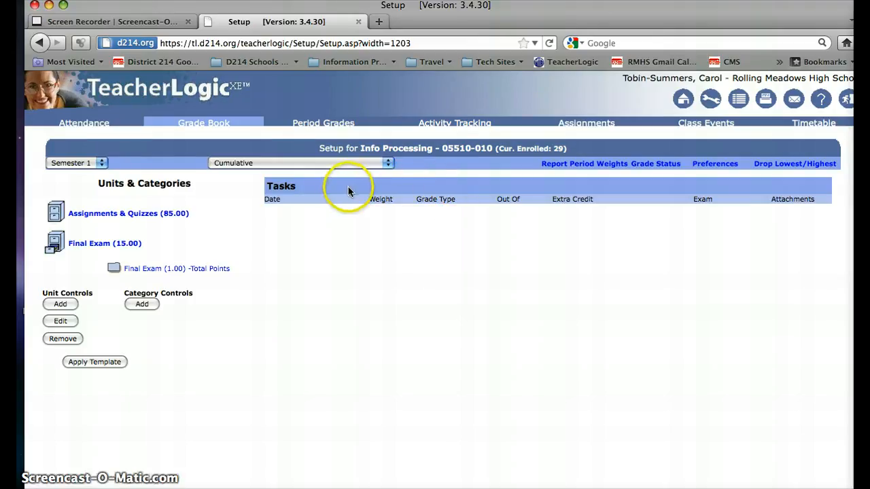
left_click(179, 269)
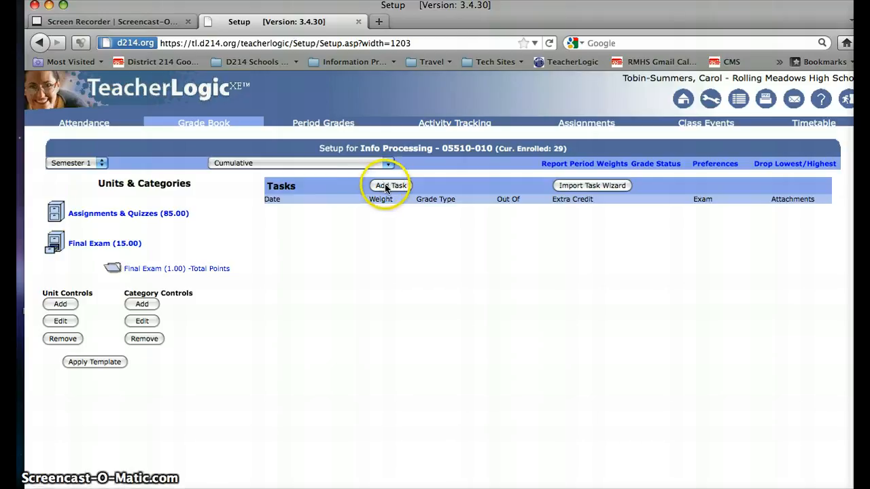
left_click(391, 185)
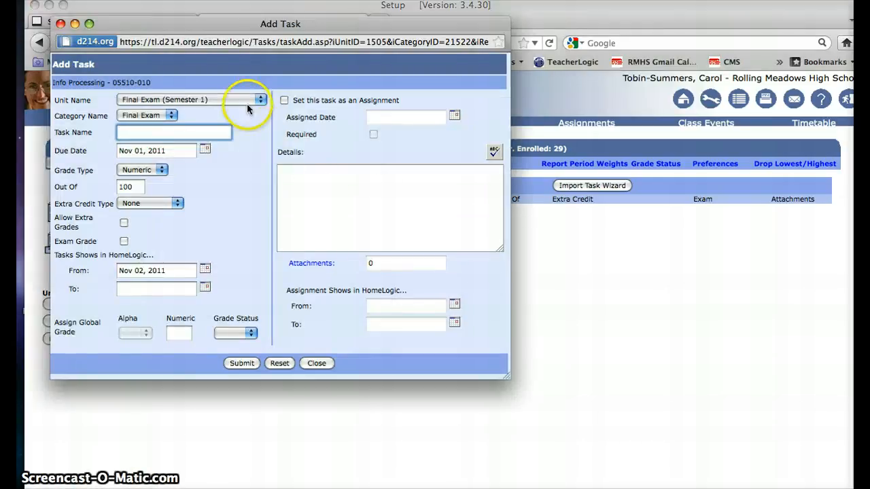
left_click_drag(239, 34, 459, 91)
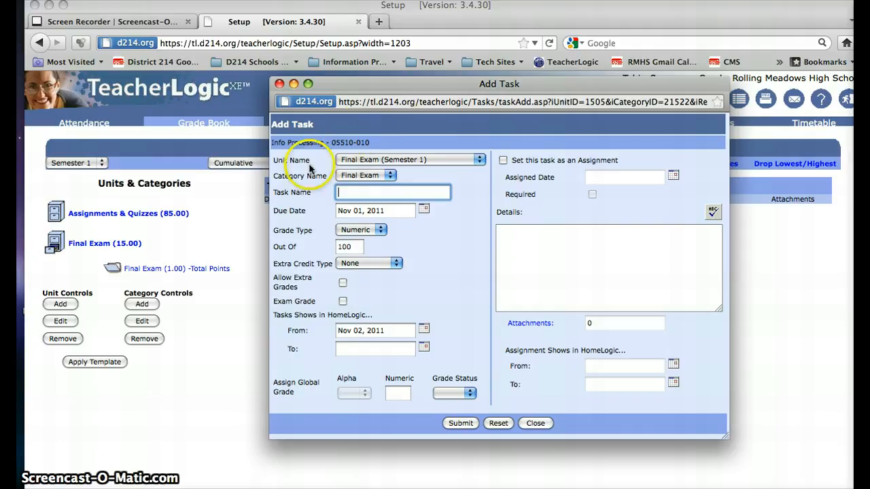
Step: Name the new task Final Exam Multi Choic using the previously entered task name
left_click(370, 193)
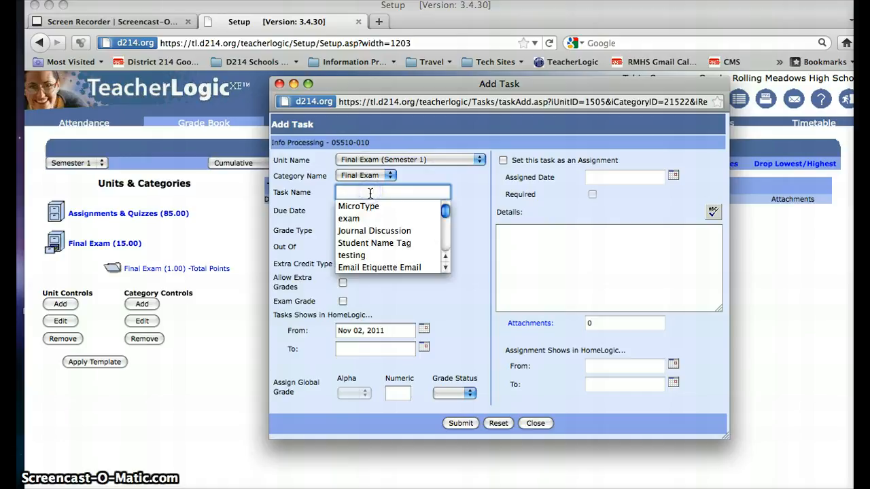
mouse_move(443, 210)
left_mouse_down()
mouse_move(445, 219)
mouse_move(443, 207)
left_mouse_up()
left_click(410, 195)
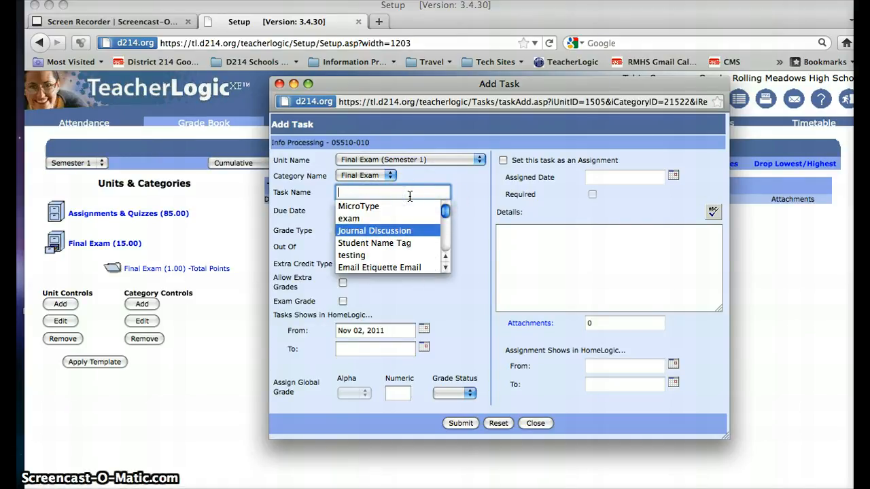
type("Fin")
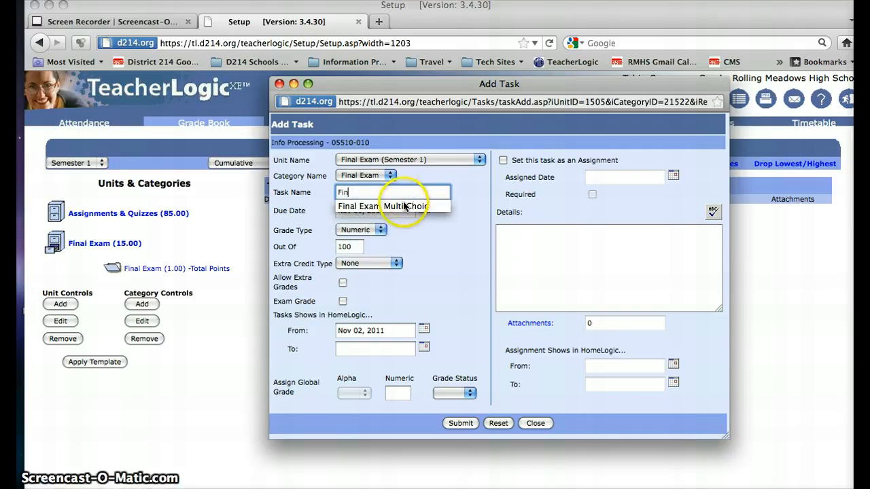
left_click(406, 206)
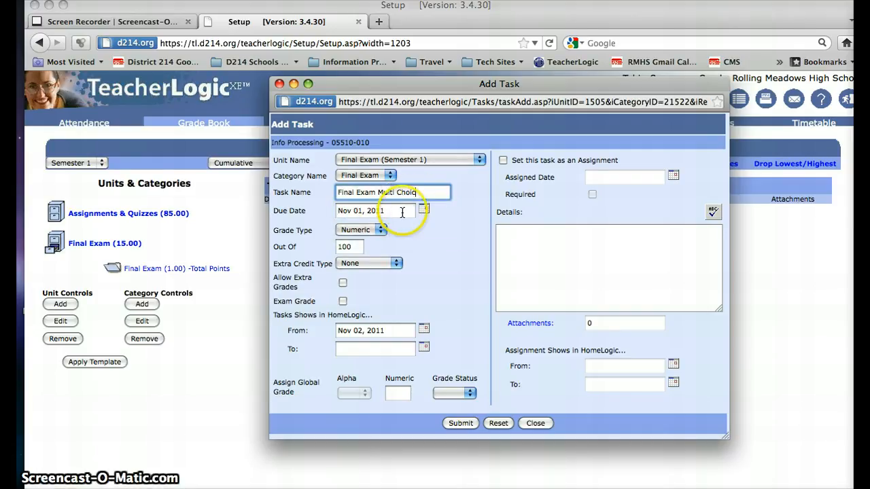
Step: Set the task's due date to Jan 19, 2012
left_click(426, 214)
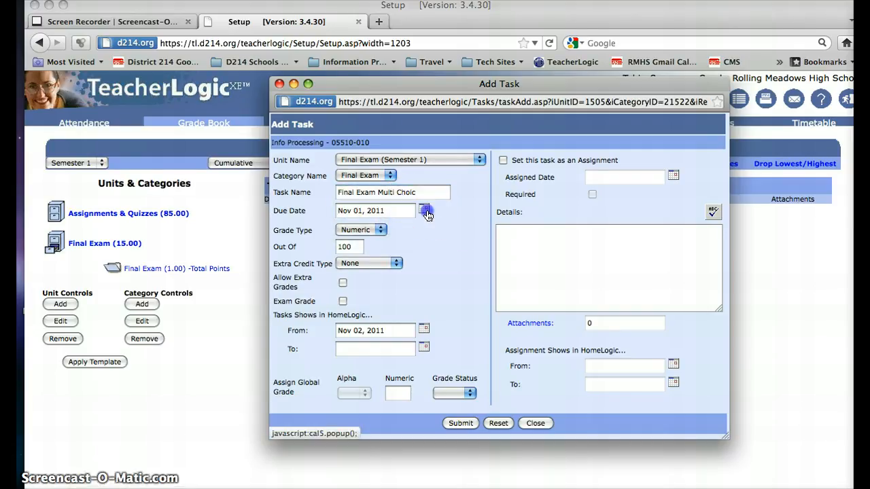
left_click(264, 169)
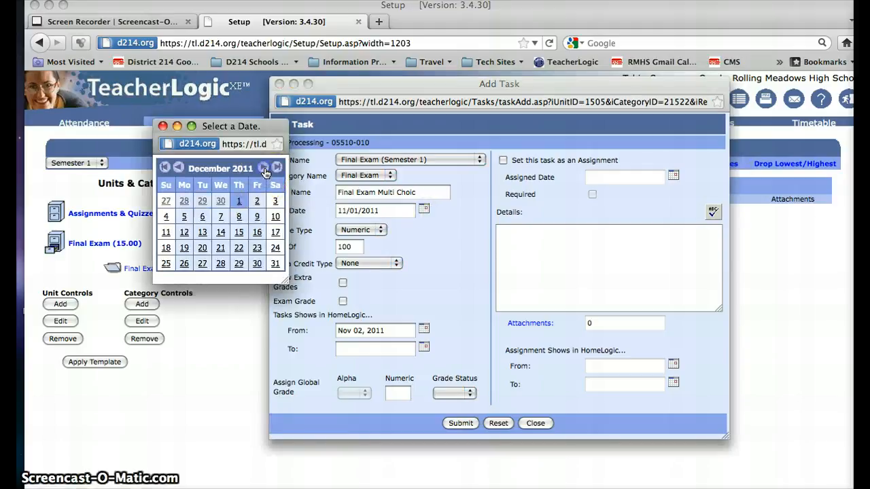
left_click(264, 169)
left_click(244, 231)
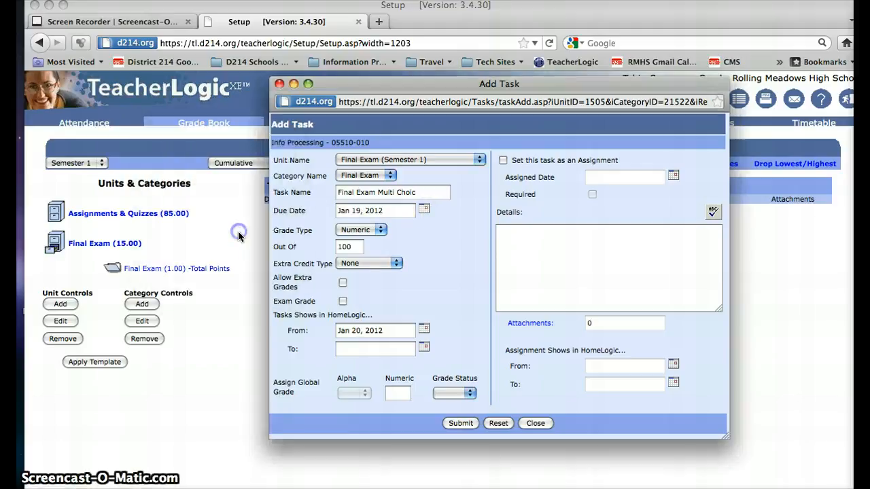
Step: Keep the task's grade type at Numeric, out of 100, with the extra credit type None
left_click(365, 232)
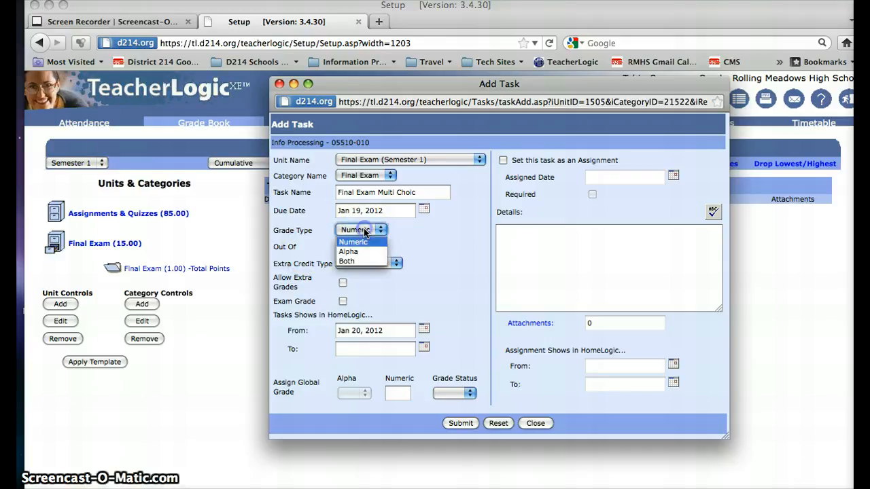
left_click(363, 243)
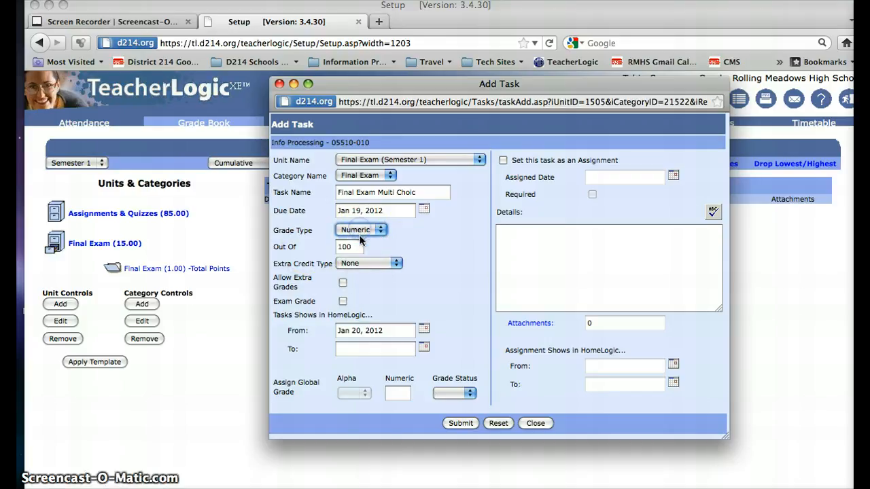
left_click(360, 246)
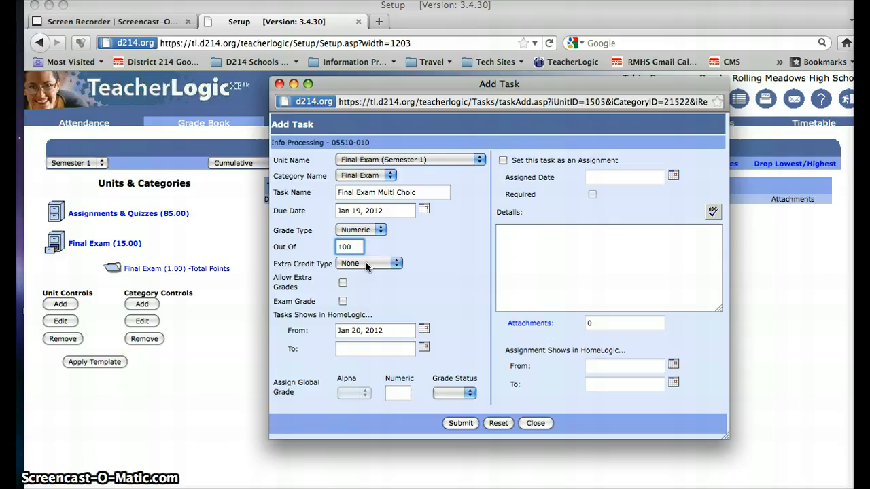
left_click(367, 265)
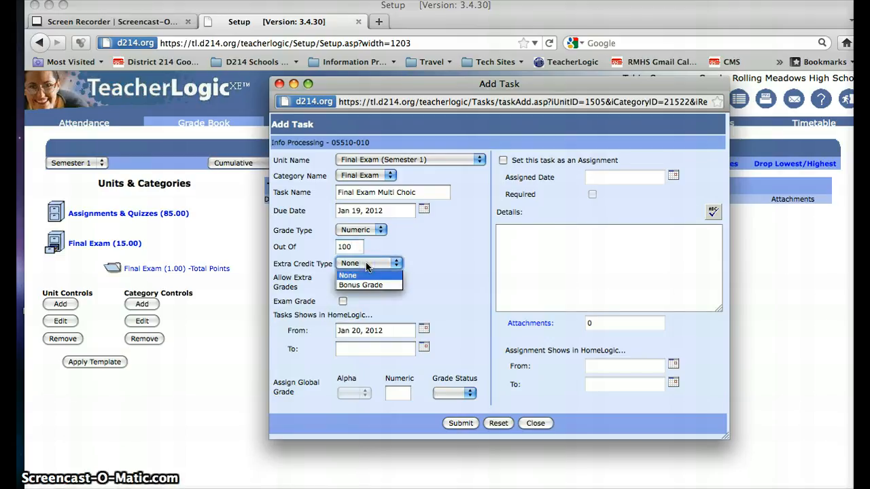
left_click(365, 265)
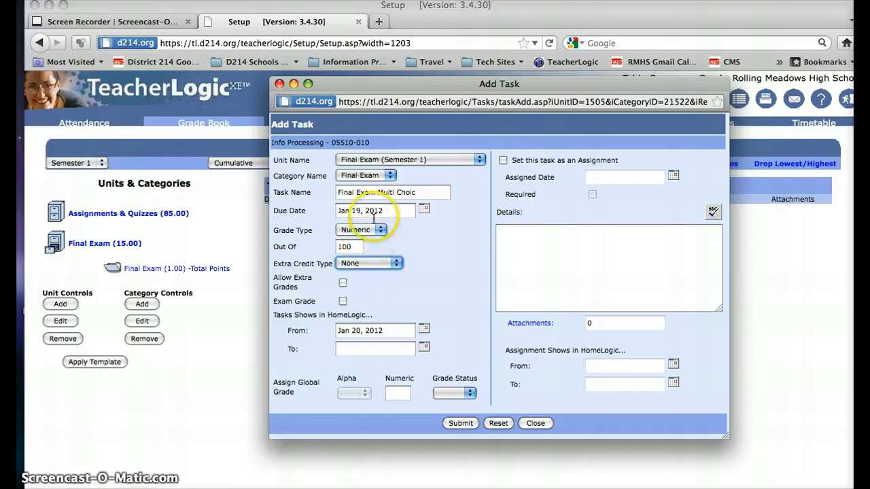
Step: Mark the task as an exam grade and make it show in HomeLogic from Jan 19, 2012
left_click(343, 283)
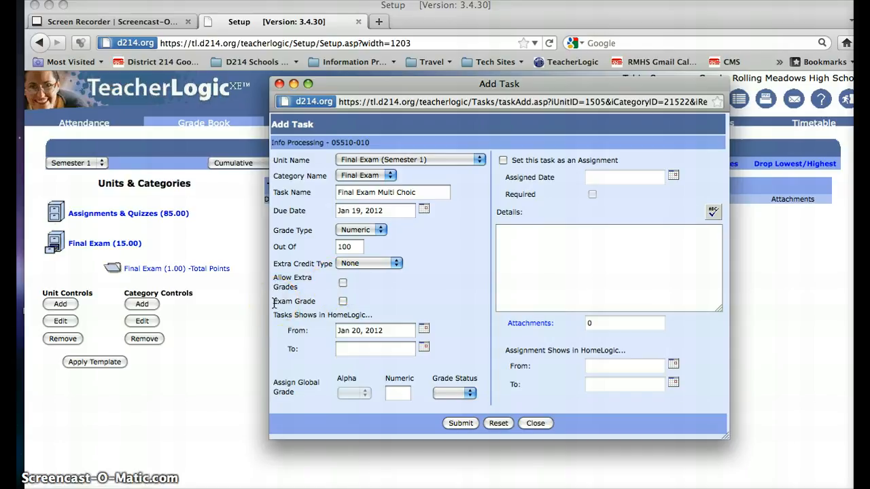
left_click(341, 301)
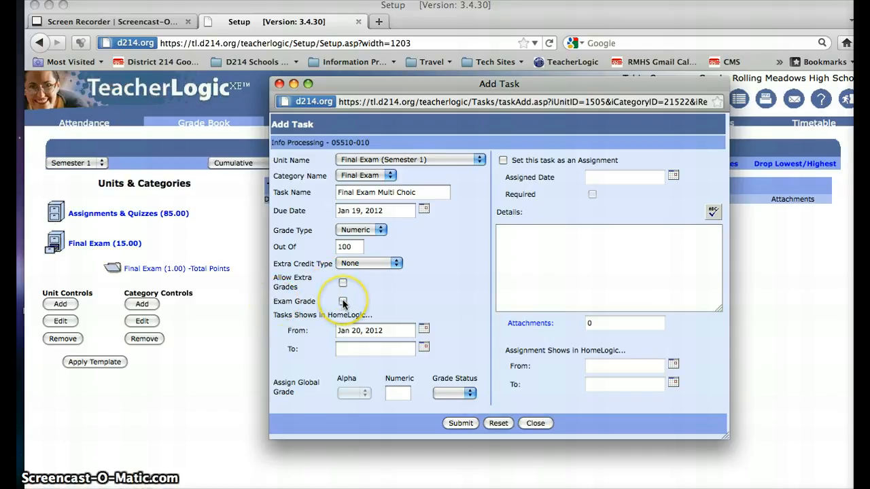
left_click(343, 302)
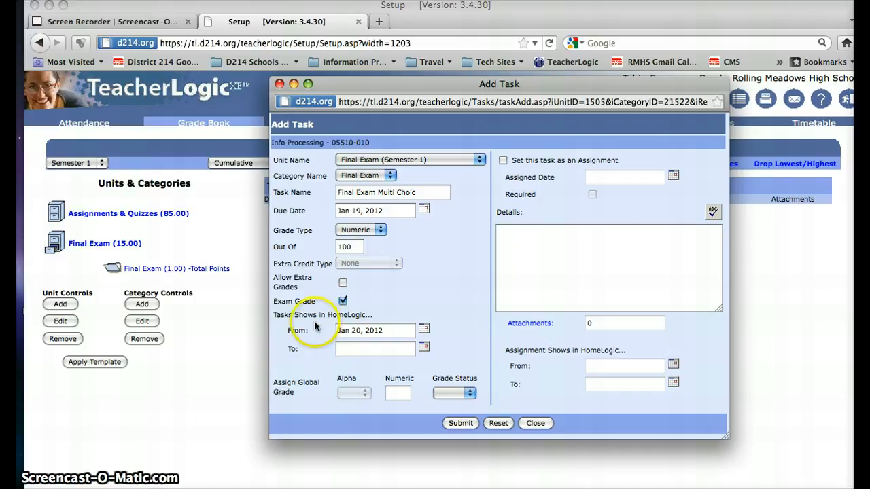
left_click(425, 330)
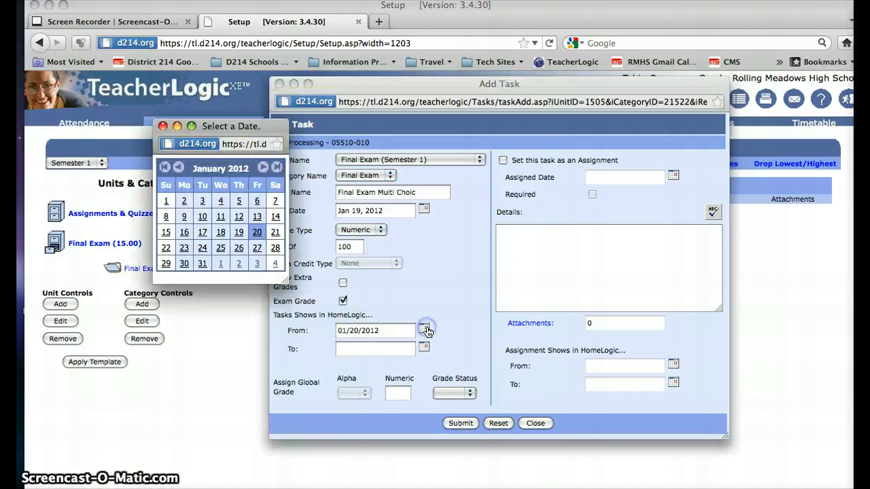
left_click(238, 233)
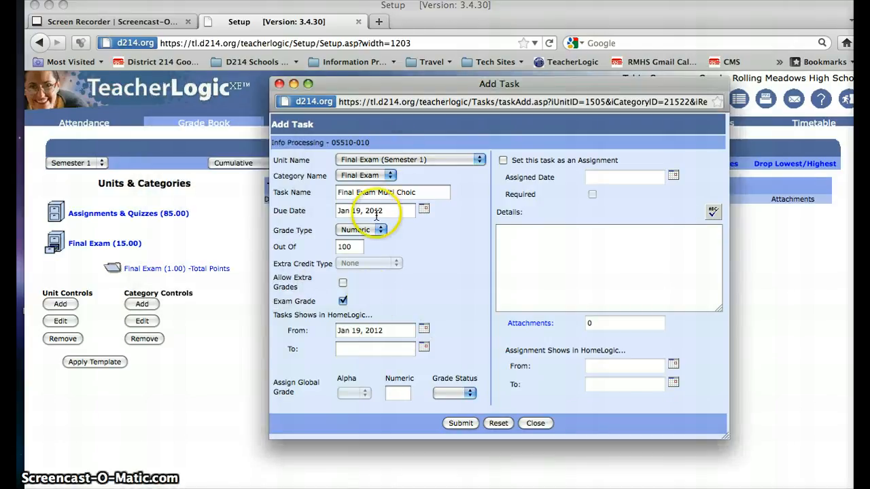
Step: Set the task as an assignment, submit it without a global grade, and close the task form
left_click(394, 393)
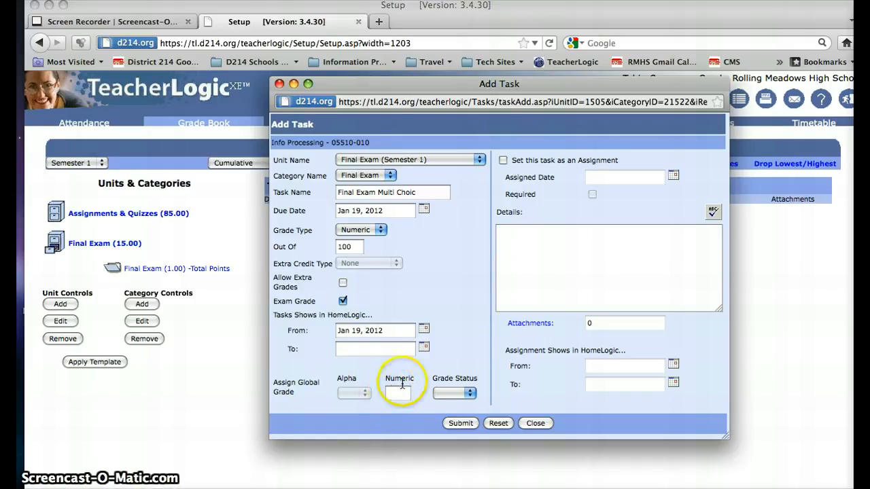
left_click(503, 160)
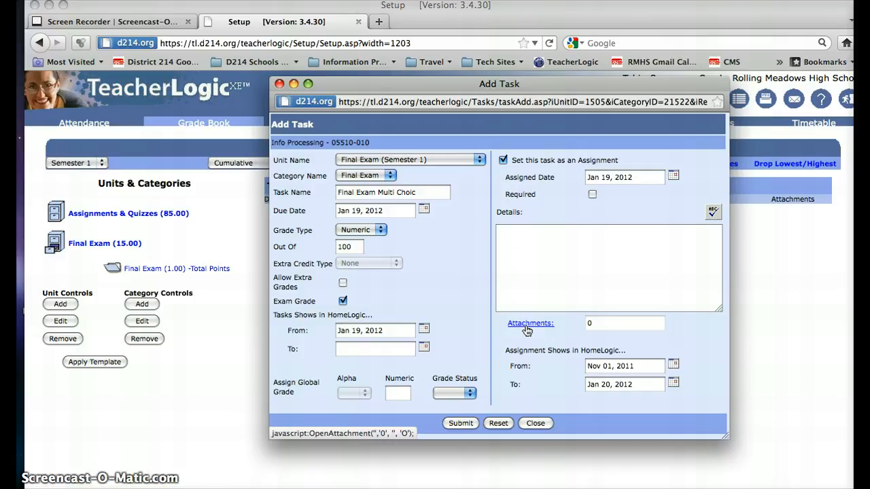
left_click(454, 425)
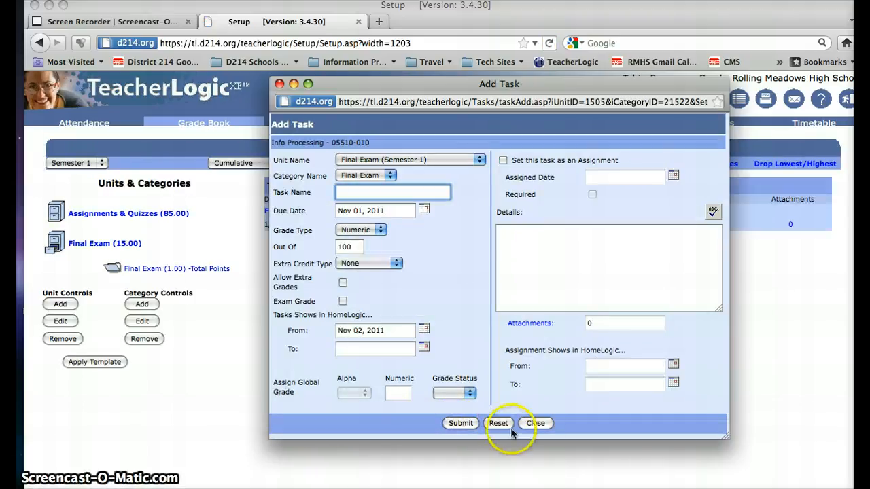
left_click(540, 425)
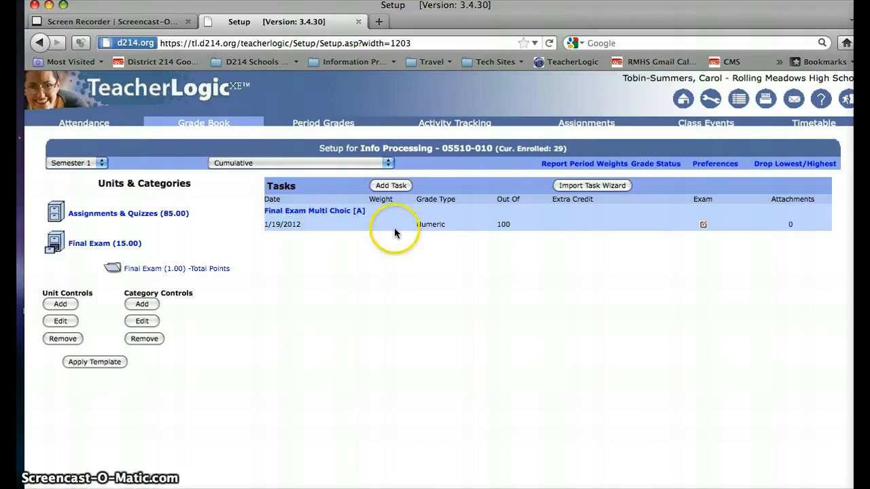
Step: Open the class's task grid and show its columns starting from the Journal Discussion task
left_click(738, 102)
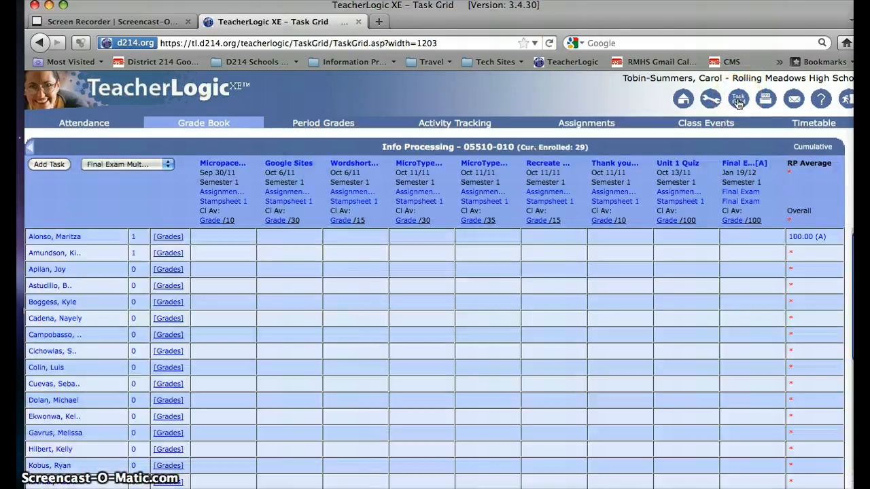
left_click(150, 164)
left_click_drag(169, 268, 174, 189)
left_click(149, 176)
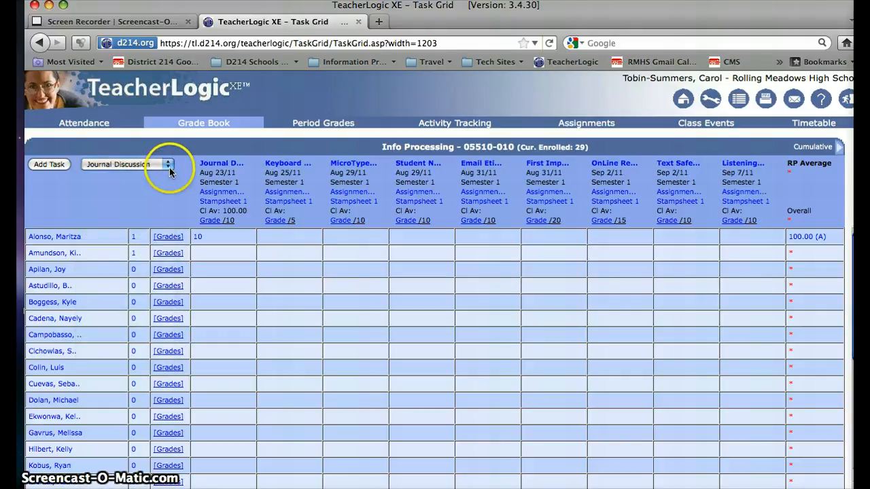
Step: Jump to the Final Exam Multi Choic task in the task grid
left_click(170, 167)
left_click_drag(172, 185, 172, 275)
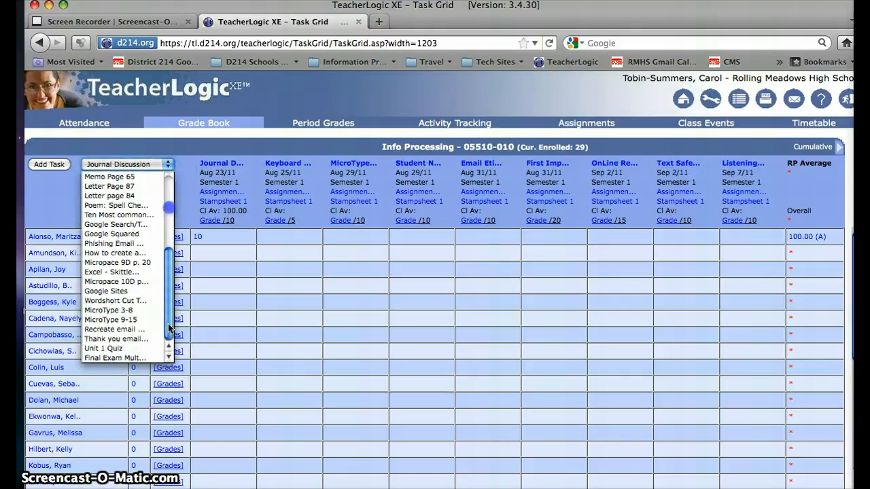
left_click(132, 358)
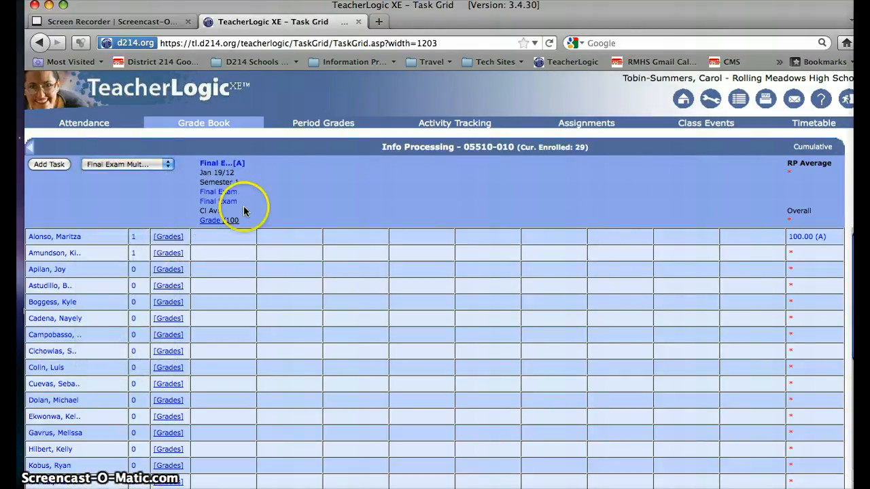